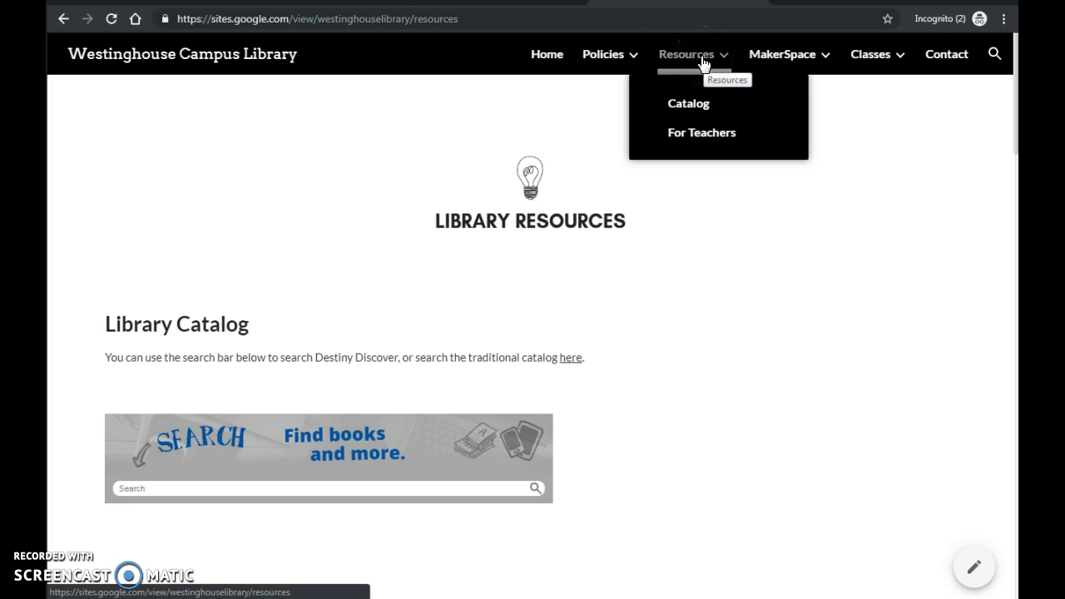
# Open the Gale Research in Context database from the library's resources page.
pyautogui.scroll(-3, 506, 254)
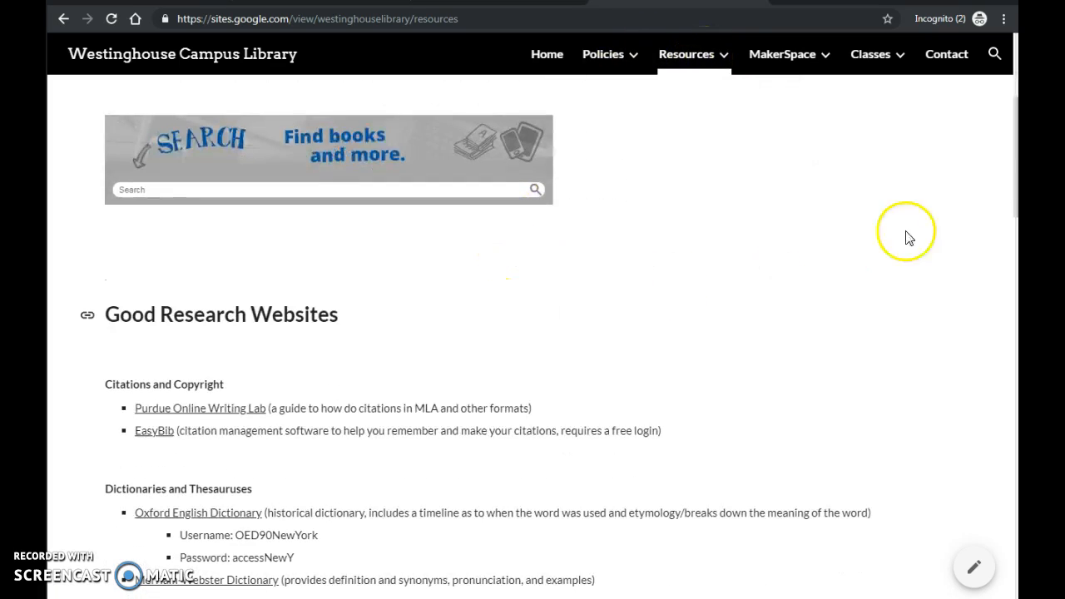
pyautogui.moveTo(1016, 158); pyautogui.dragTo(1016, 486)
pyautogui.scroll(-1, 574, 399)
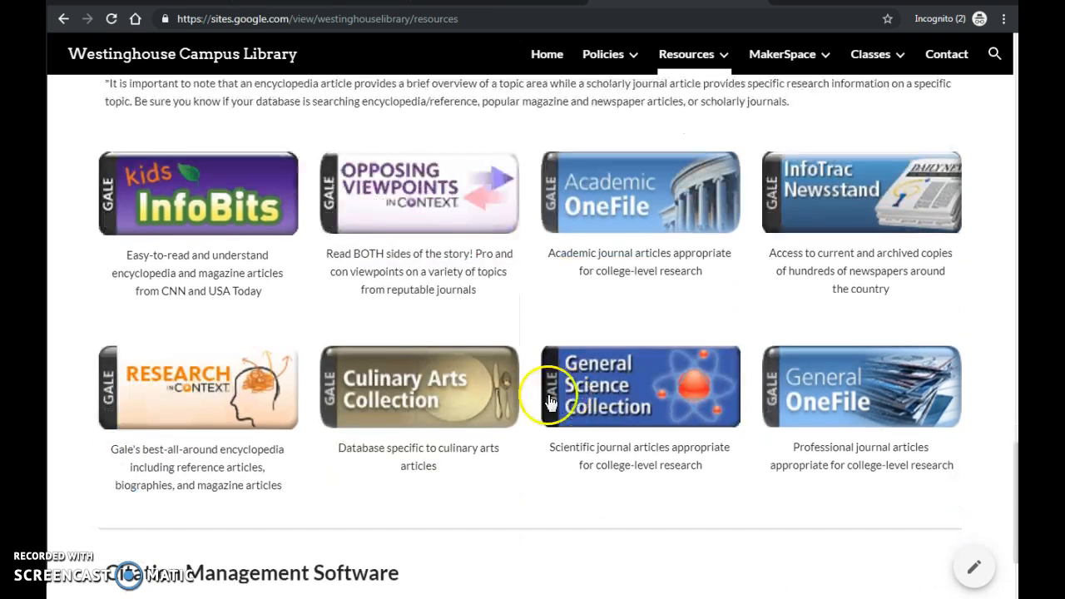
pyautogui.click(207, 406)
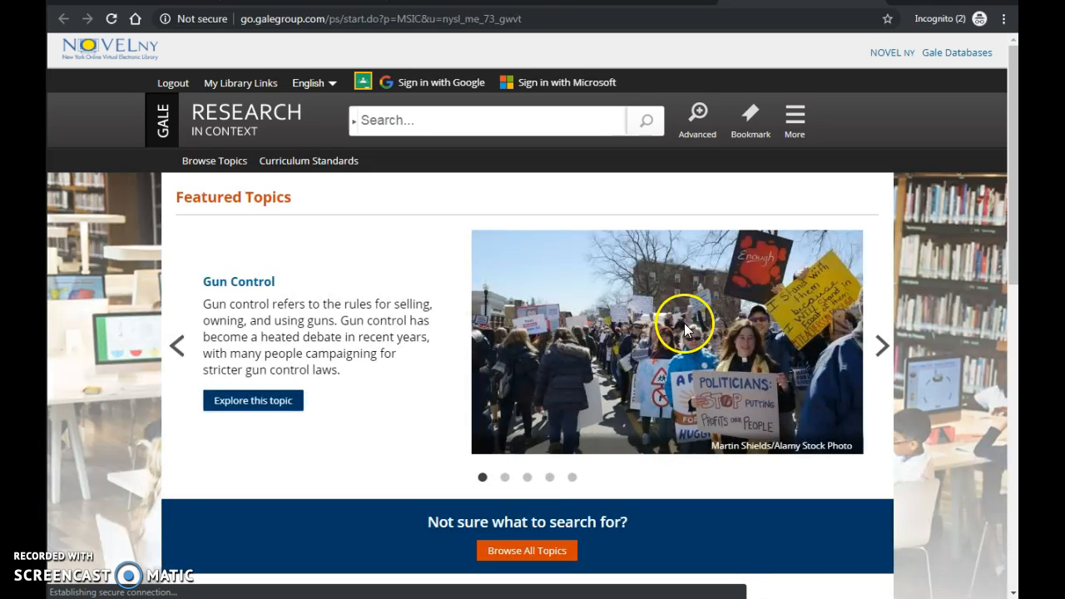
# Search the Research in Context database for Malcolm X using the suggested topic.
pyautogui.click(444, 122)
pyautogui.write('mal')
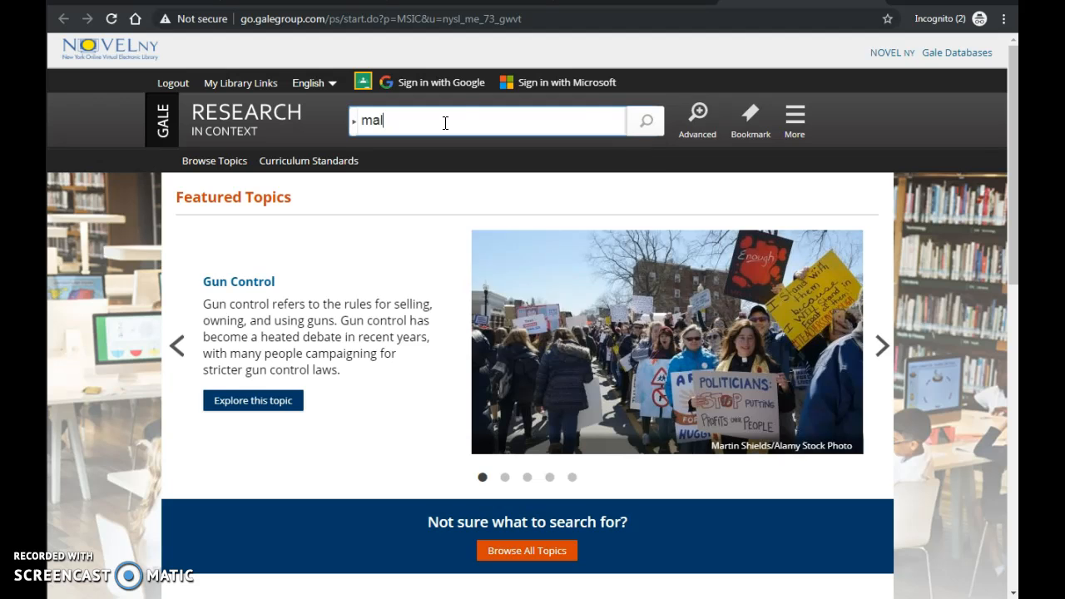
pyautogui.write('colm x')
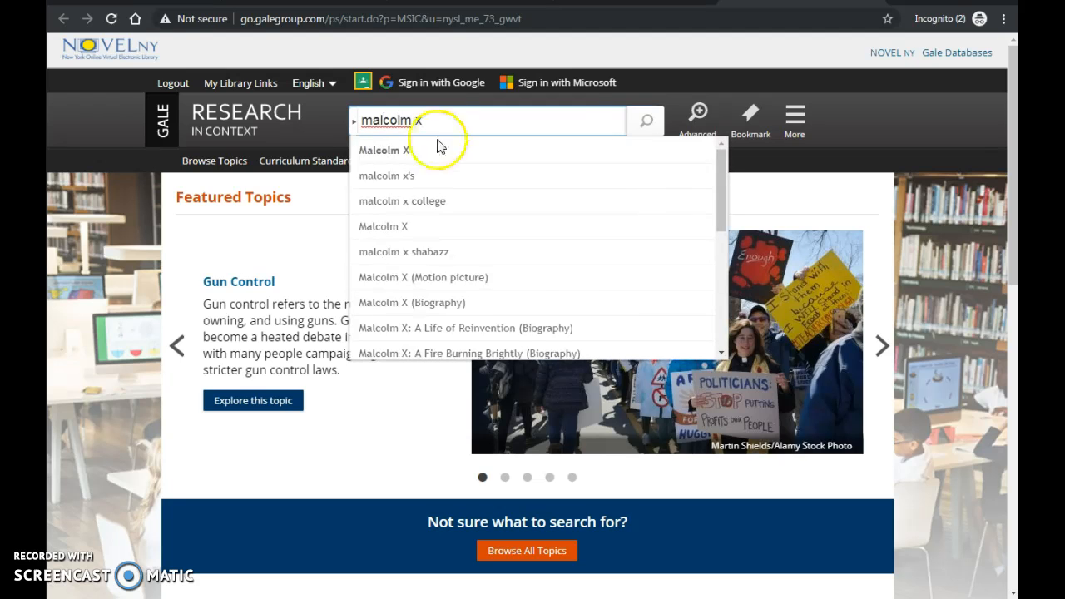
pyautogui.click(422, 150)
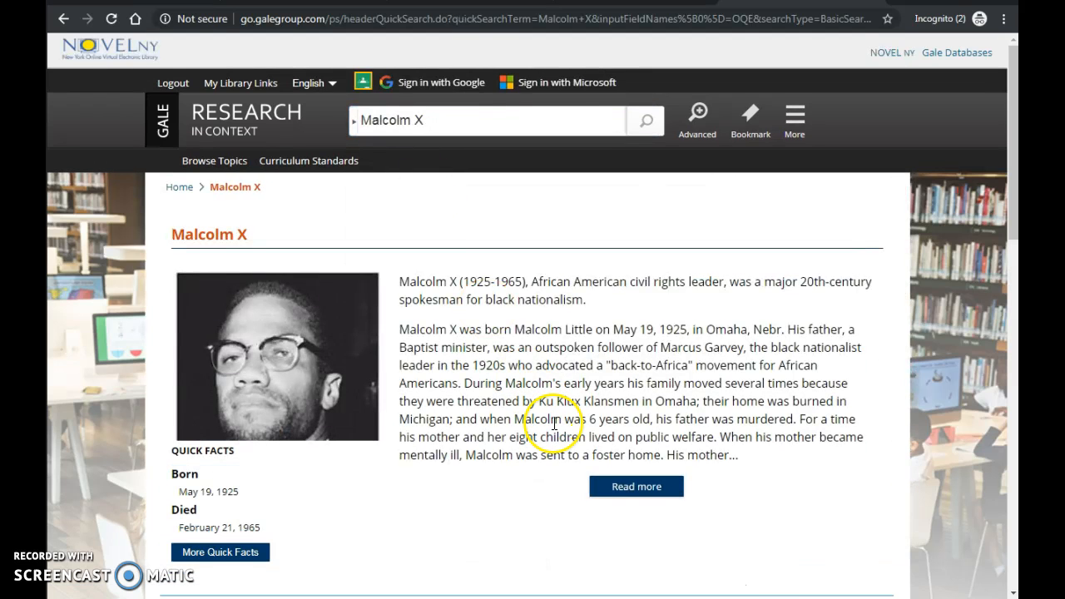
# List the biographies on the Malcolm X topic and open the 2019 Research in Context article.
pyautogui.scroll(-2, 551, 428)
pyautogui.scroll(-1, 552, 428)
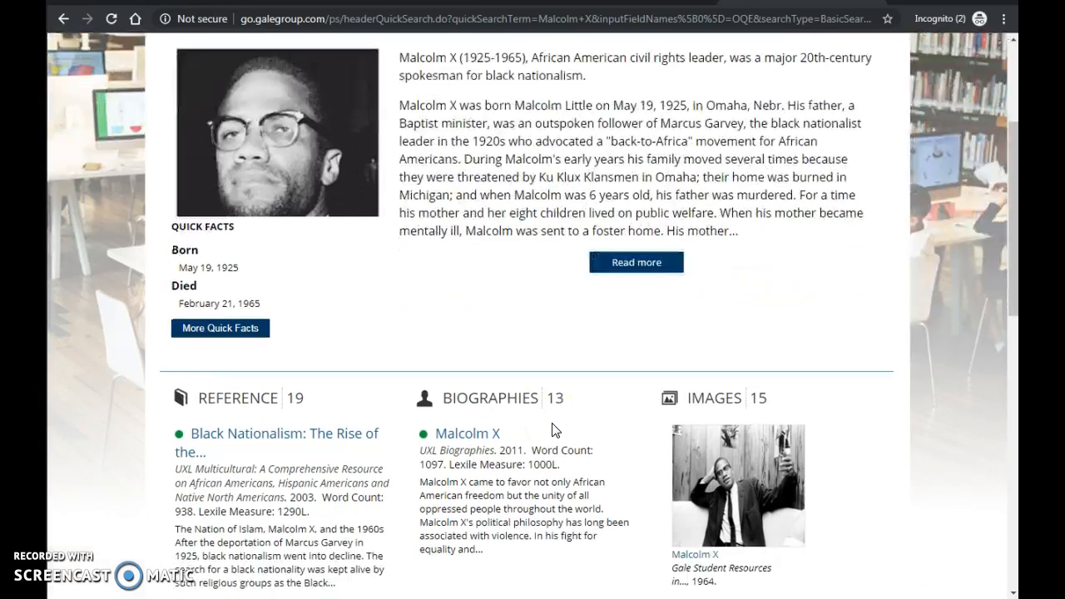
pyautogui.click(482, 408)
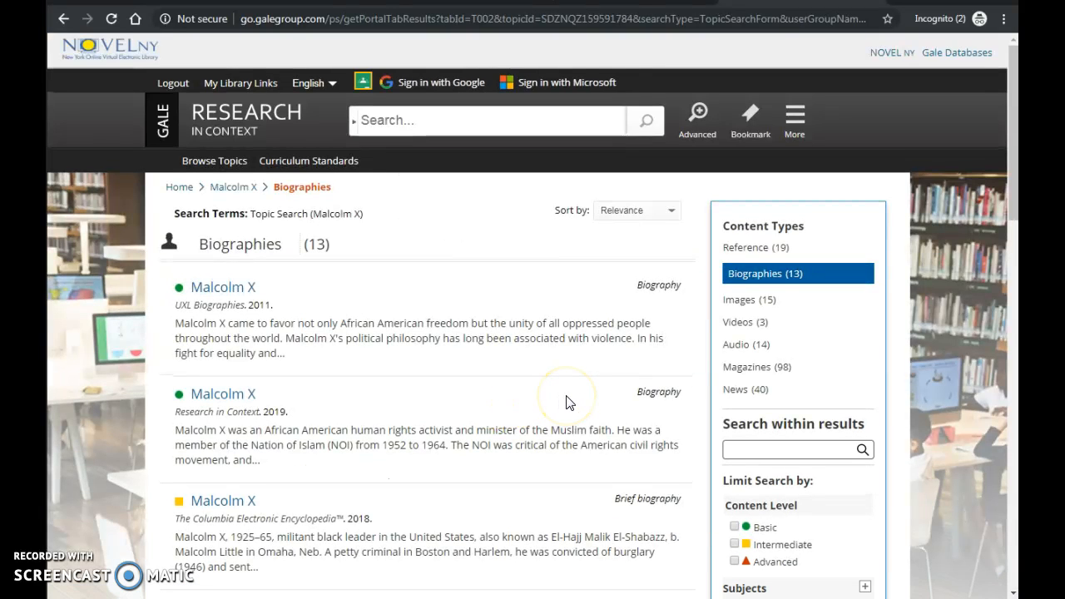
pyautogui.click(239, 401)
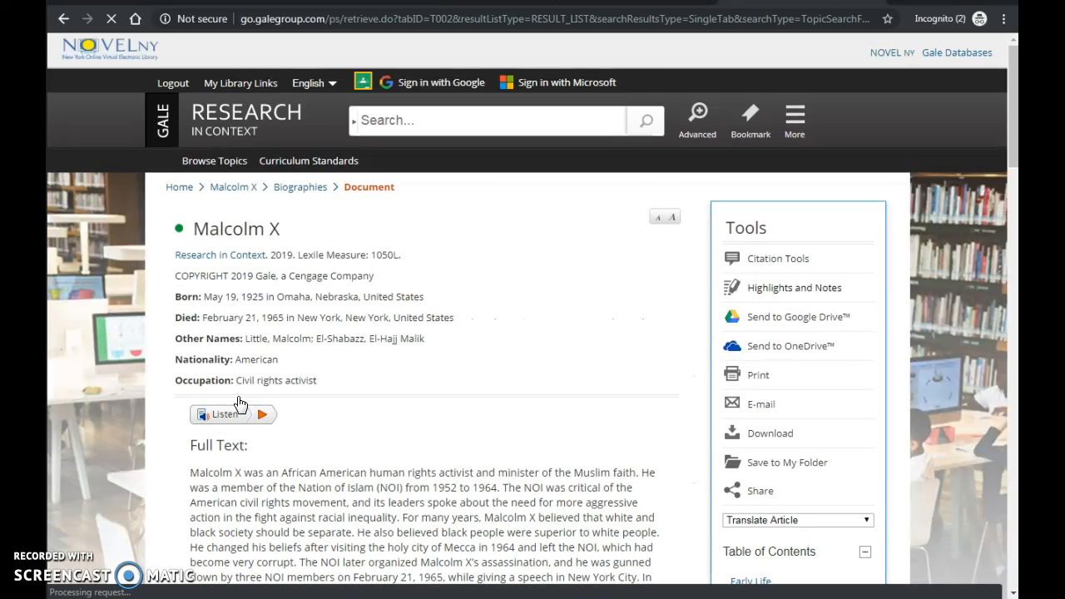
# Copy the Malcolm X article's full MLA 8th Edition citation from the database's citation tools.
pyautogui.click(401, 420)
pyautogui.scroll(-5, 400, 420)
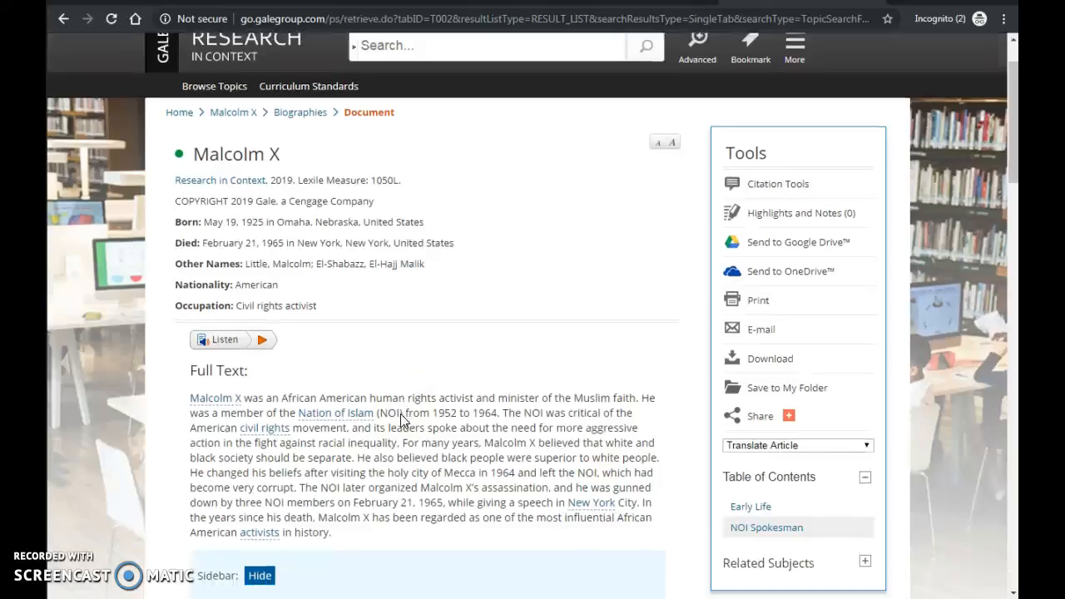
pyautogui.scroll(-10, 401, 413)
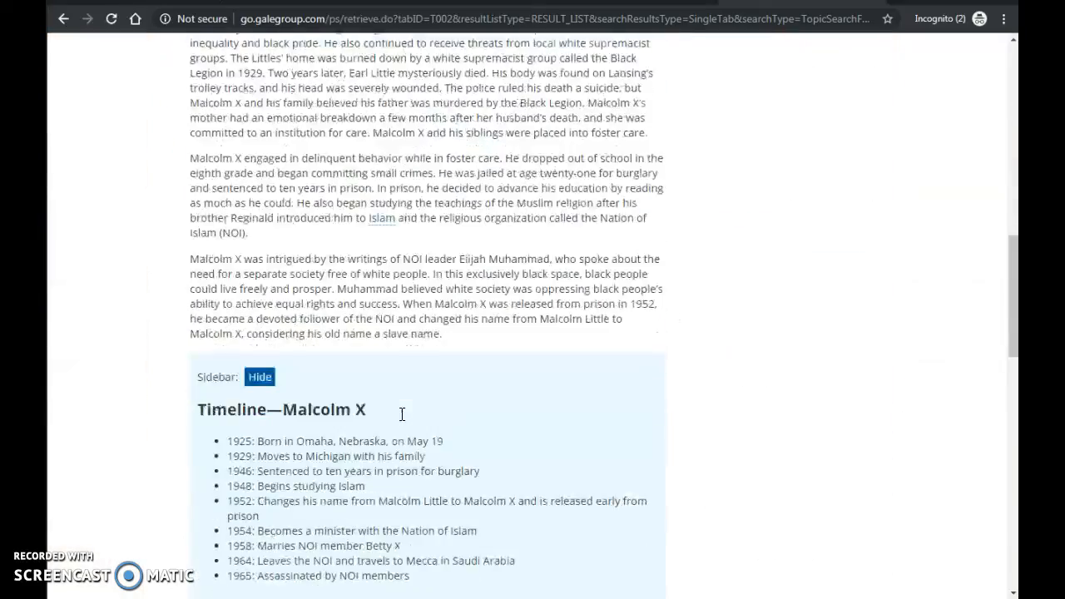
pyautogui.scroll(-6, 402, 416)
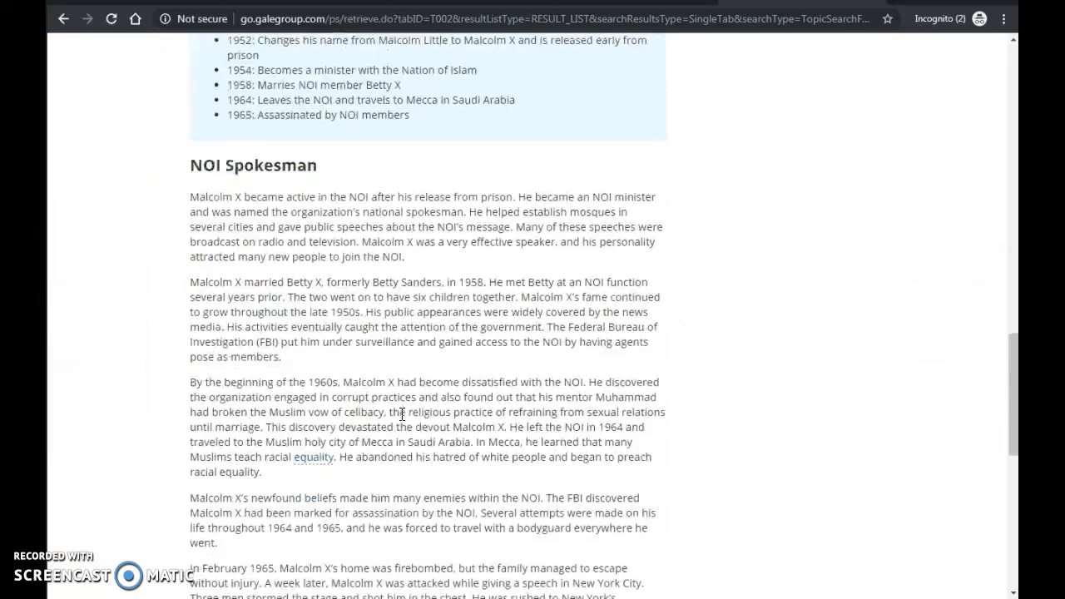
pyautogui.scroll(15, 400, 420)
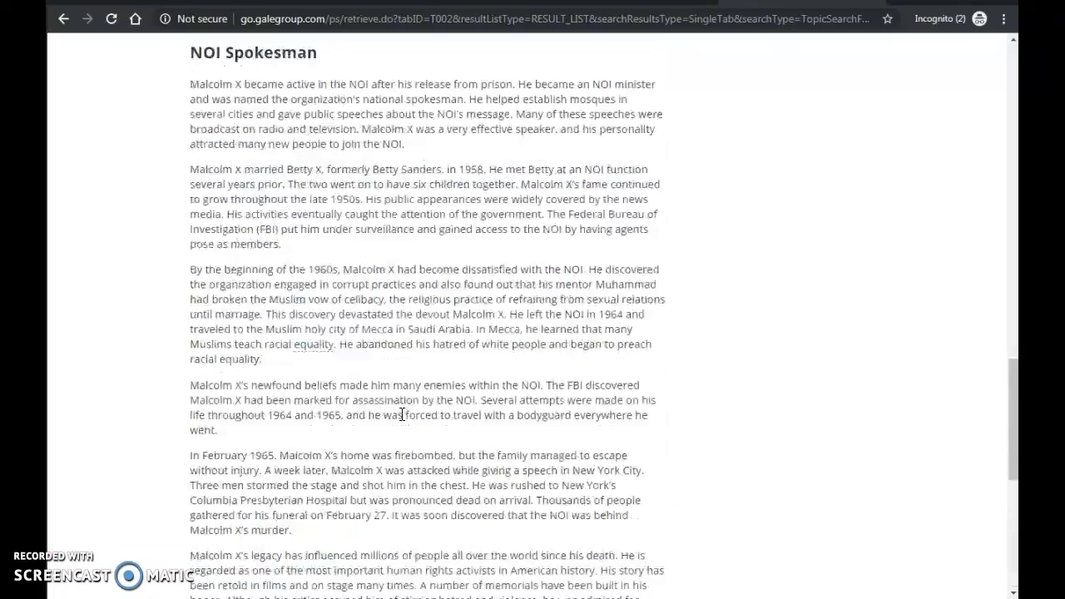
pyautogui.scroll(11, 401, 413)
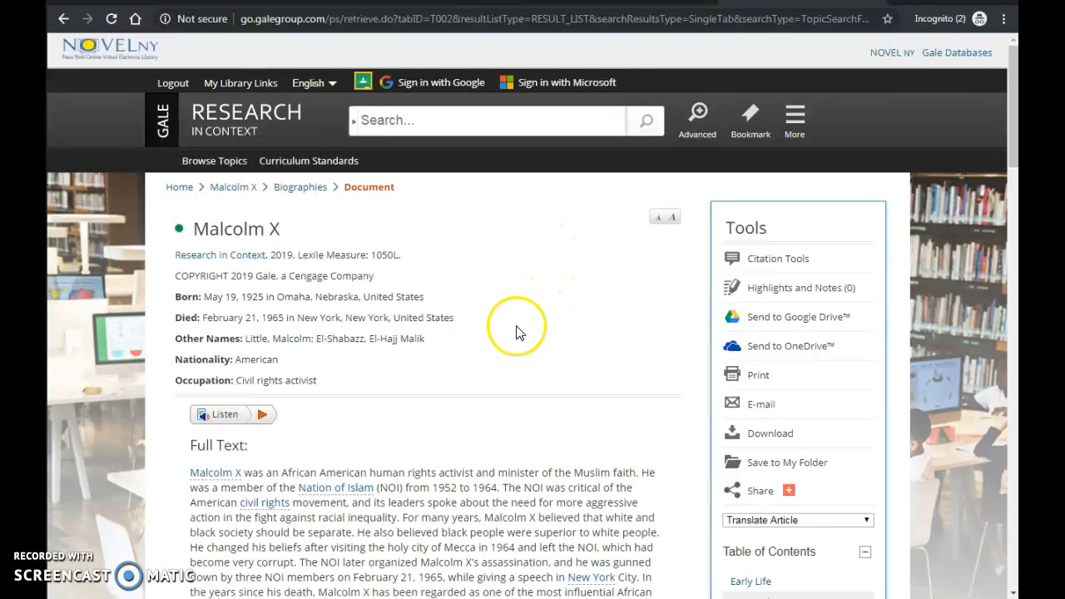
pyautogui.click(773, 261)
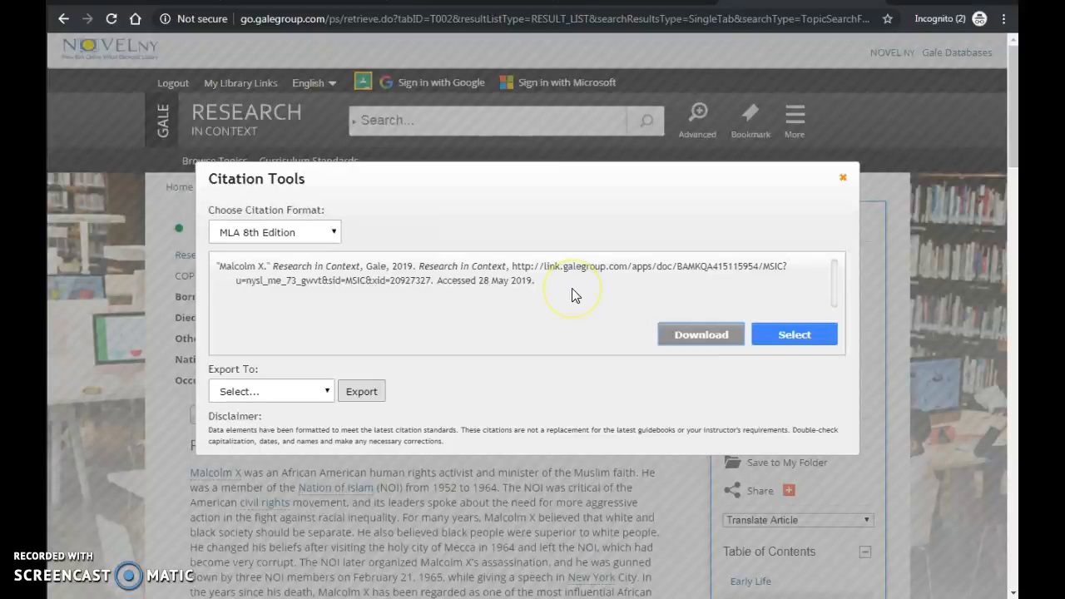
pyautogui.moveTo(562, 296); pyautogui.dragTo(211, 266)
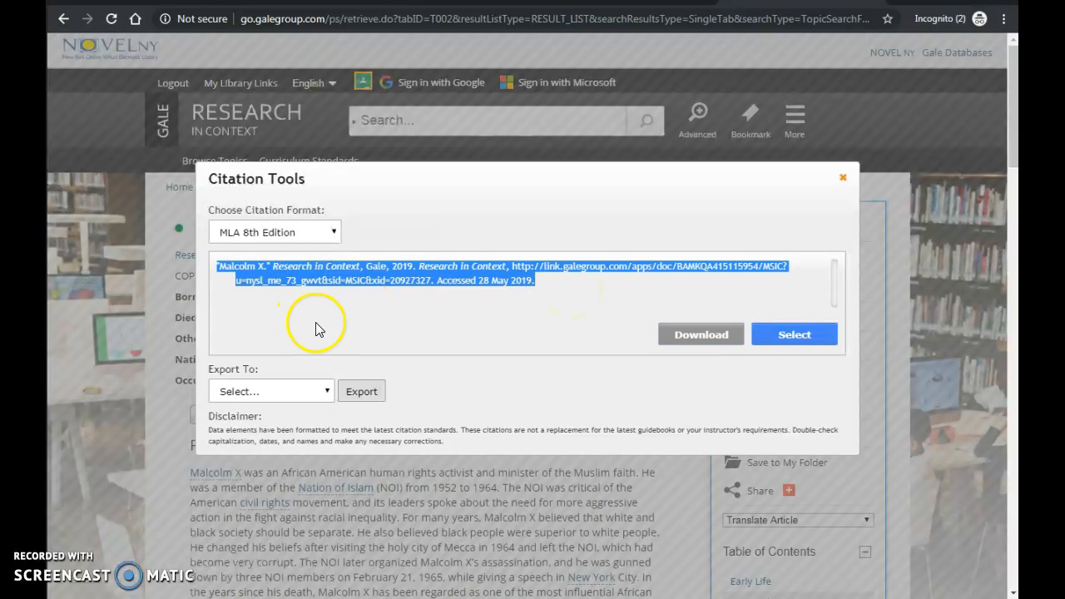
pyautogui.rightClick(403, 283)
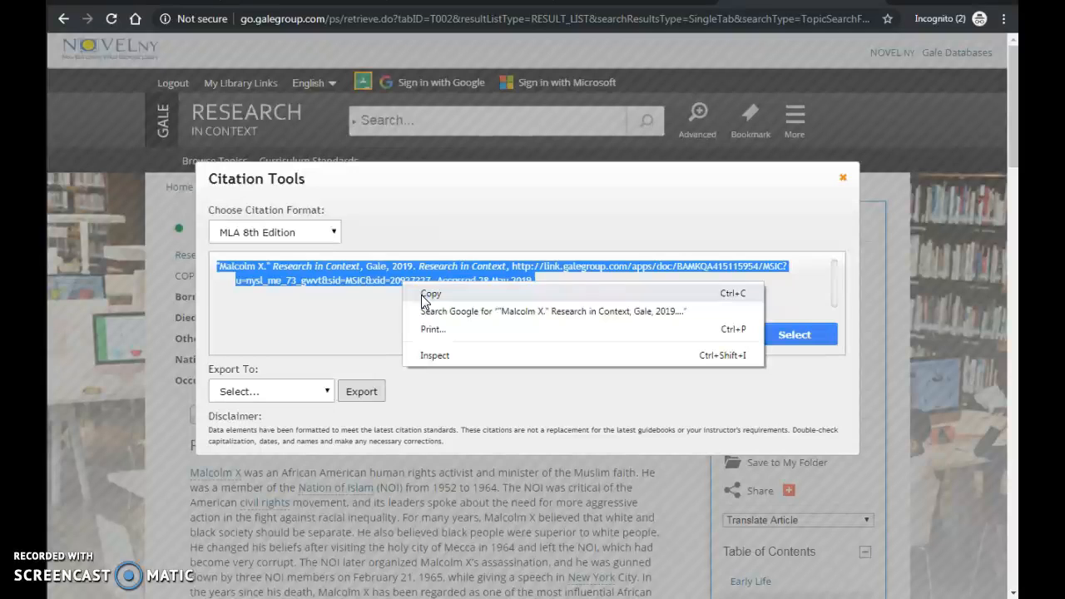
pyautogui.click(426, 296)
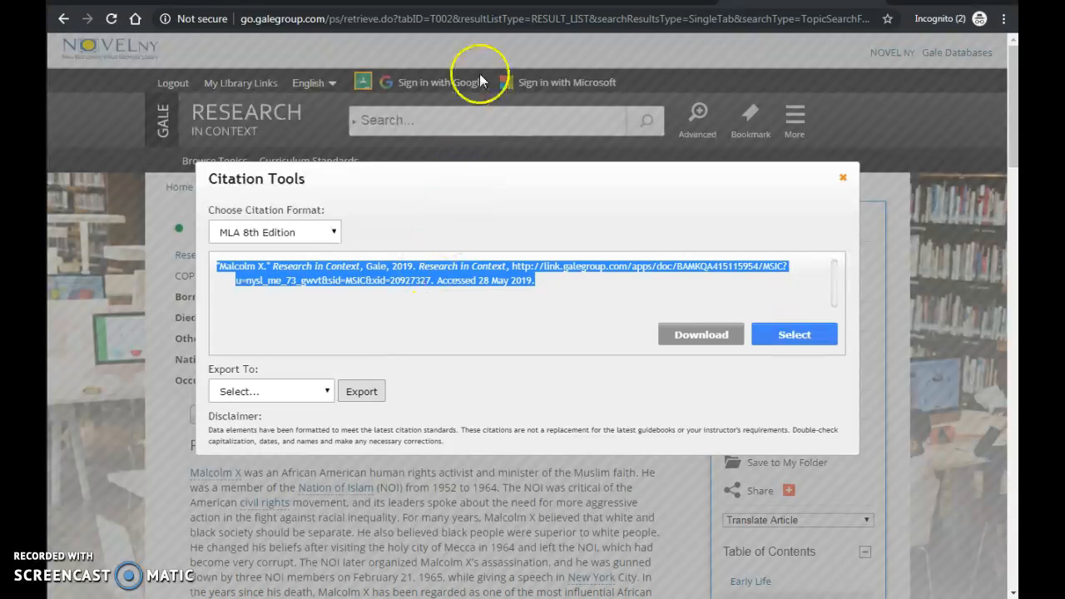
# Switch to NoodleTools and start a new citation for a journal article accessed through a database.
pyautogui.click(472, 3)
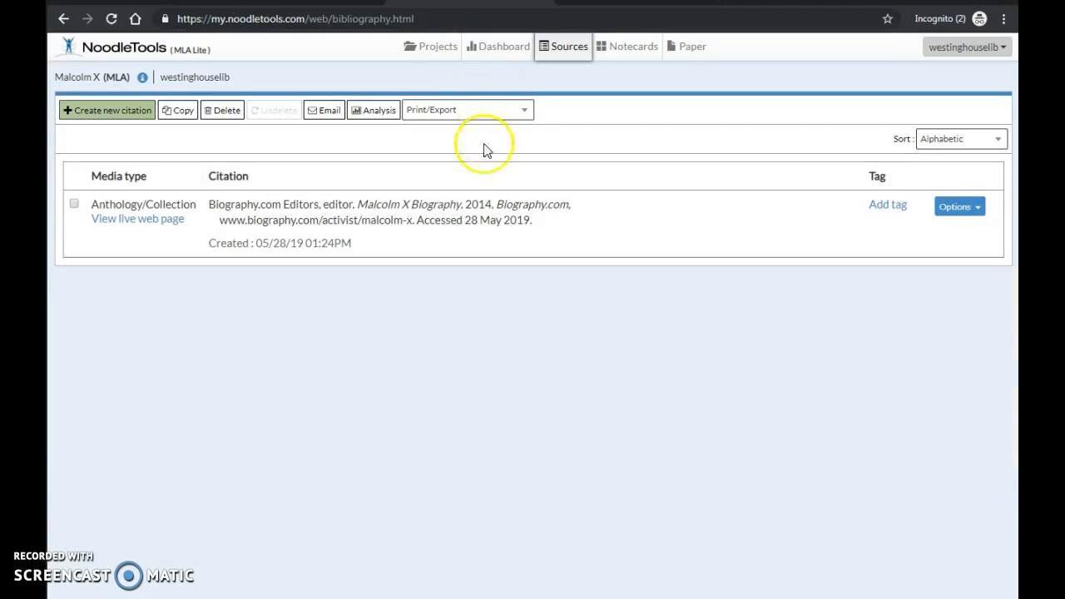
pyautogui.click(122, 115)
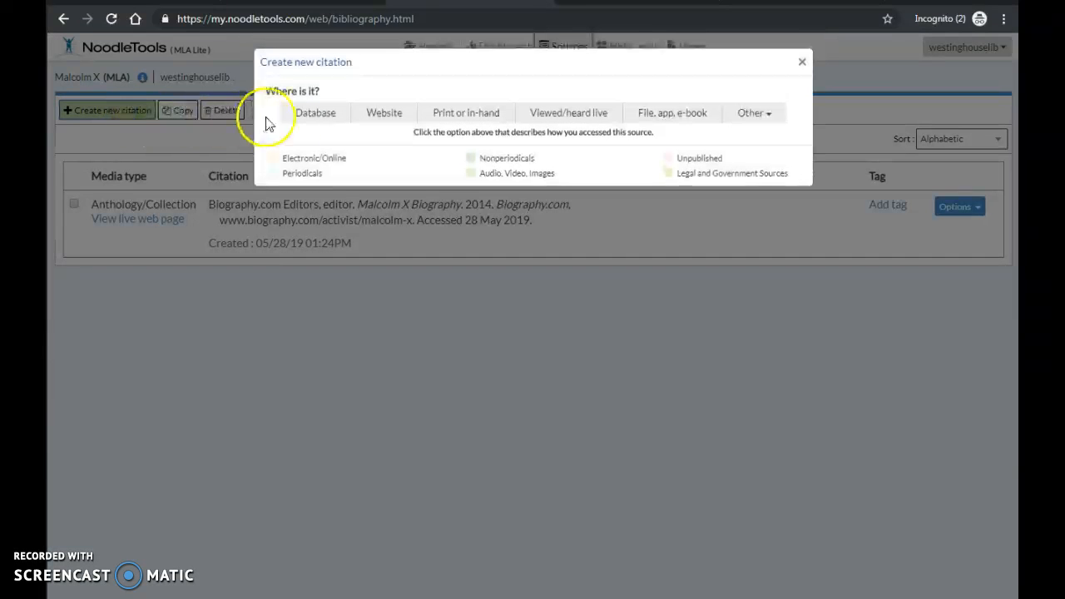
pyautogui.click(335, 122)
pyautogui.click(307, 196)
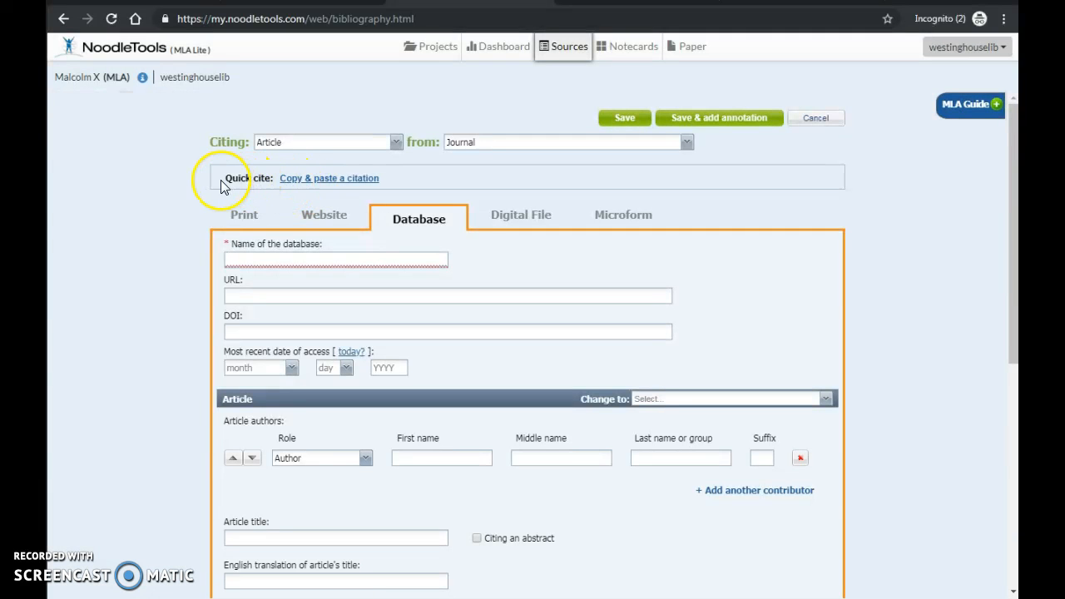
# Use the quick-cite option to paste the copied Malcolm X citation as a preformatted entry and save it.
pyautogui.moveTo(220, 179); pyautogui.dragTo(382, 184)
pyautogui.click(363, 178)
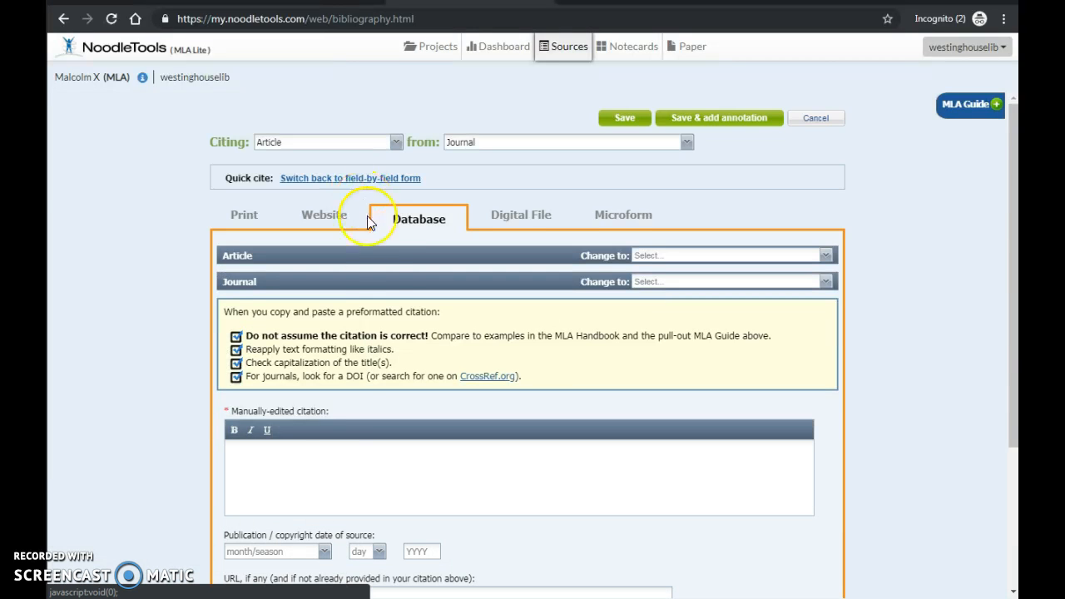
pyautogui.rightClick(334, 459)
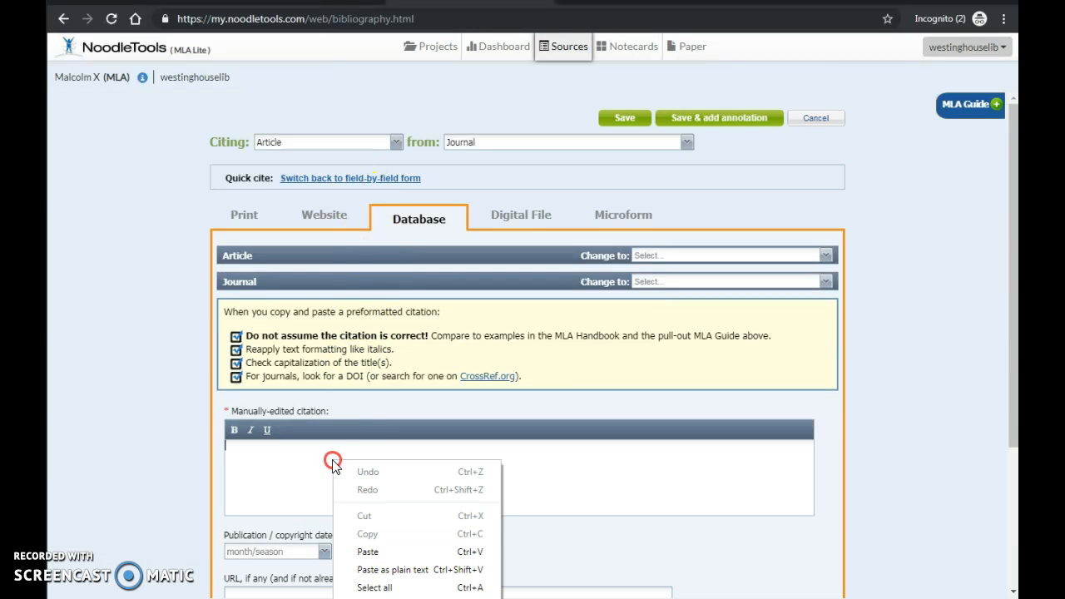
pyautogui.click(369, 550)
pyautogui.scroll(-1, 412, 512)
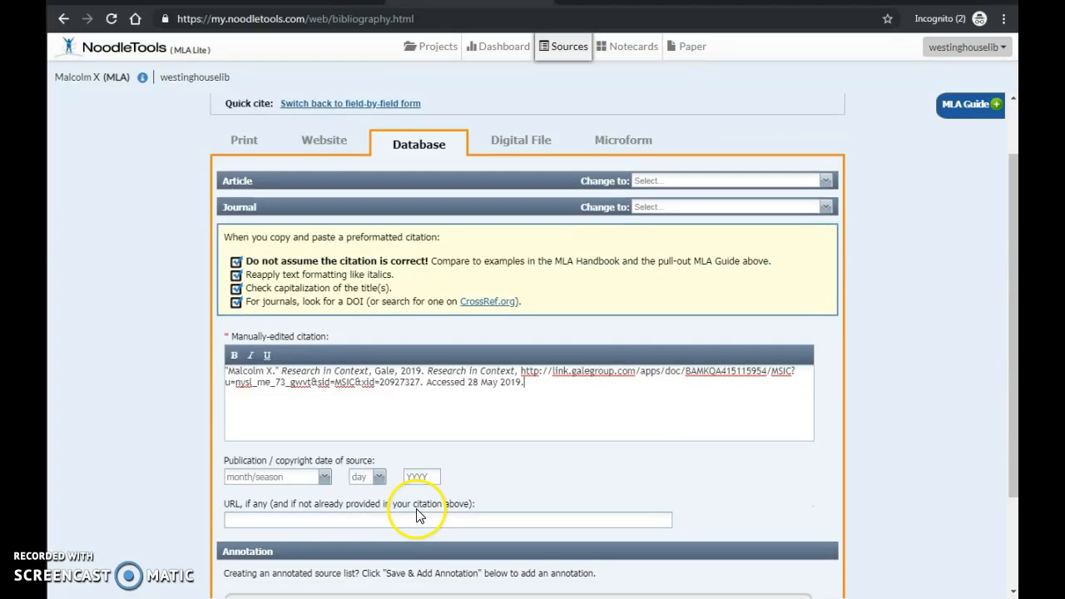
pyautogui.scroll(-2, 416, 515)
pyautogui.click(631, 554)
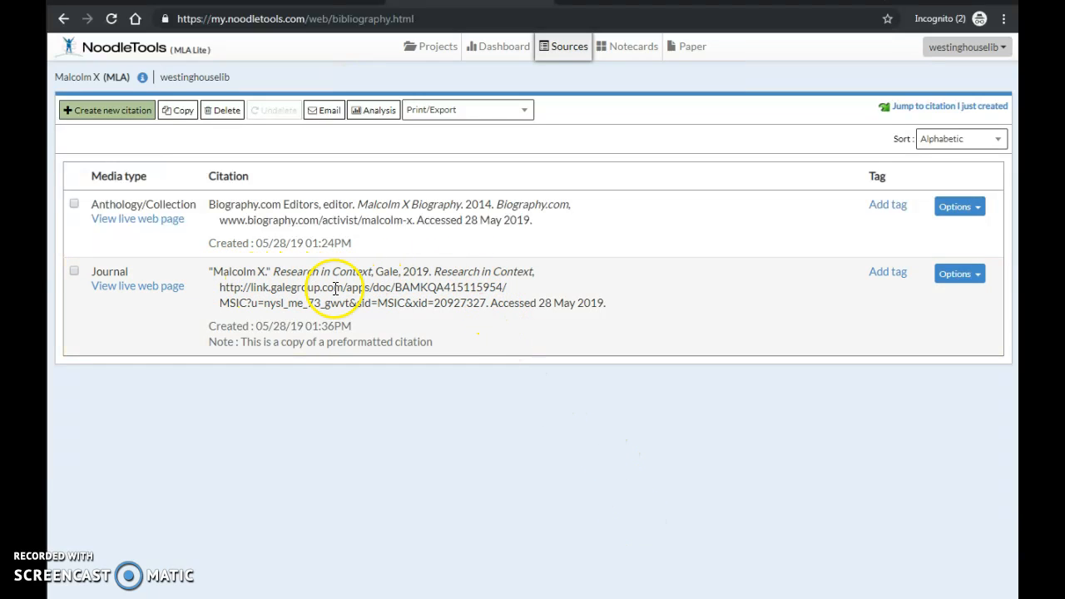
pyautogui.click(611, 315)
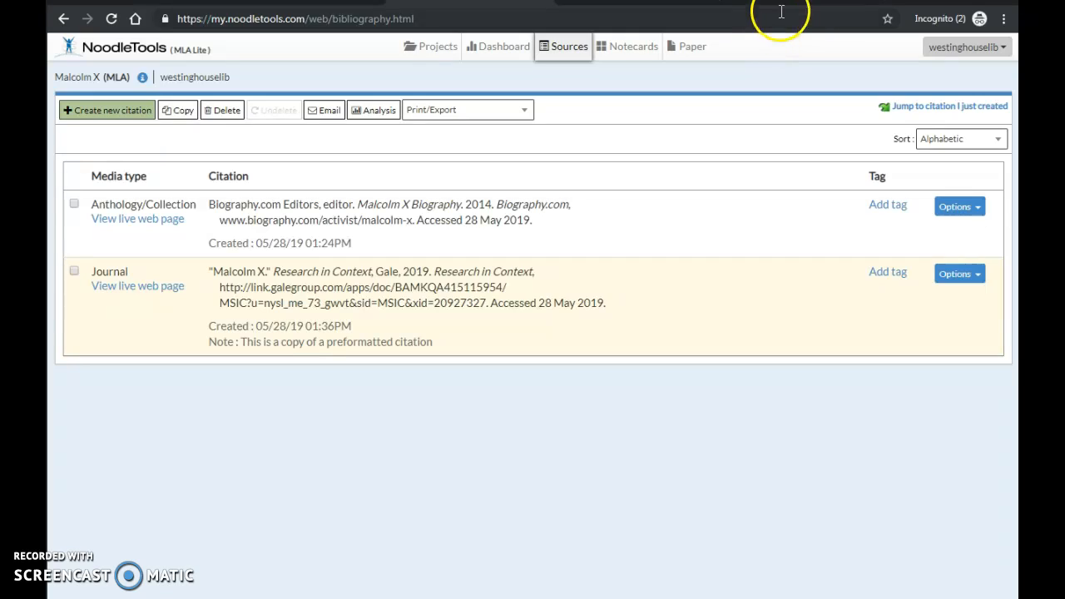
# Return to the Gale article and export its MLA 8th Edition citation to NoodleTools.
pyautogui.click(649, 1)
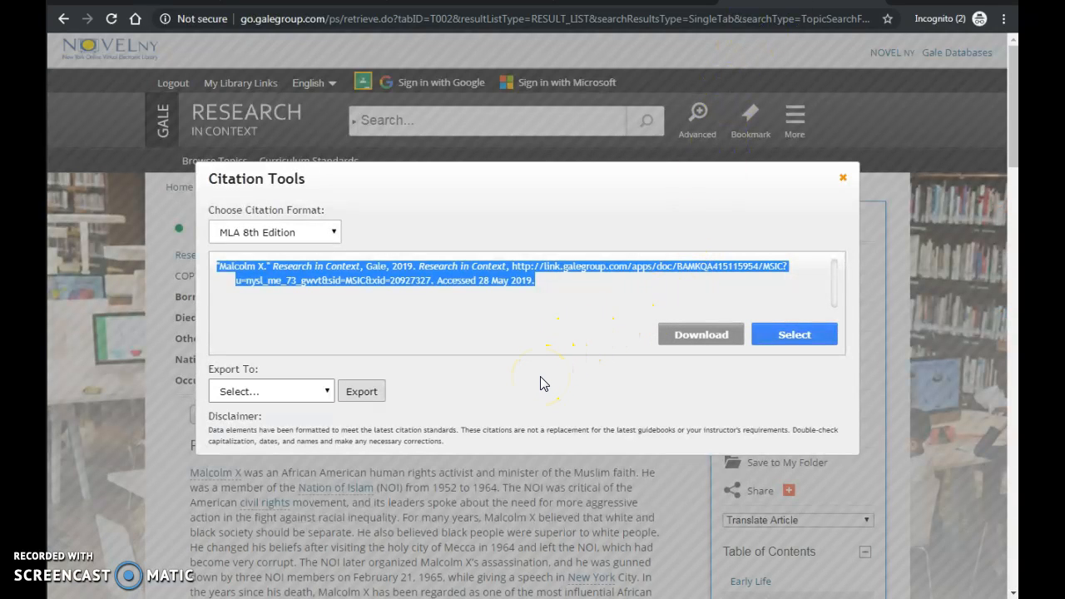
pyautogui.click(316, 398)
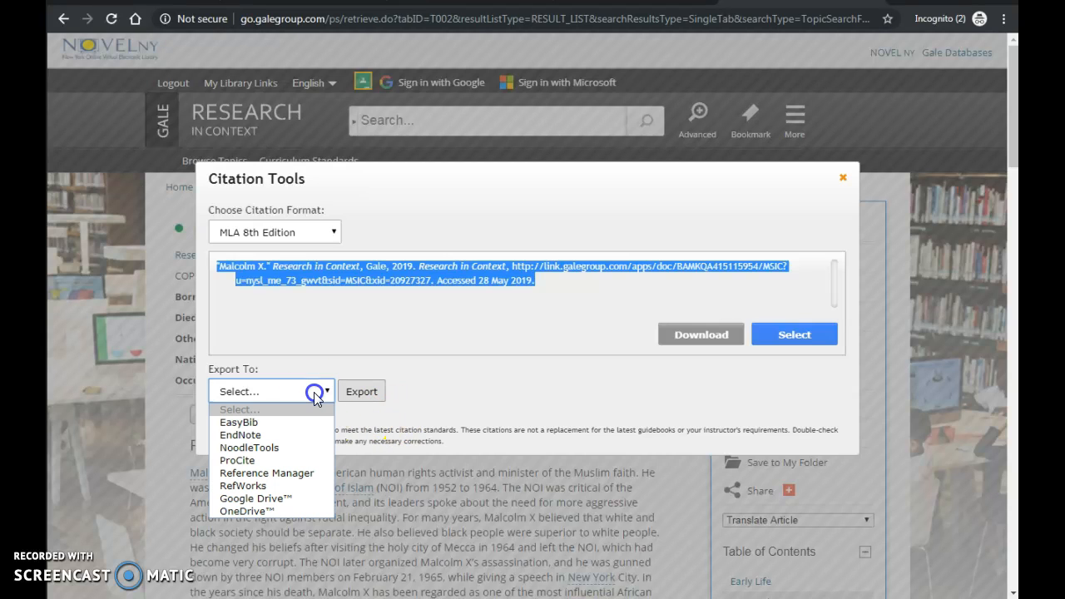
pyautogui.click(242, 450)
pyautogui.click(360, 396)
pyautogui.click(359, 392)
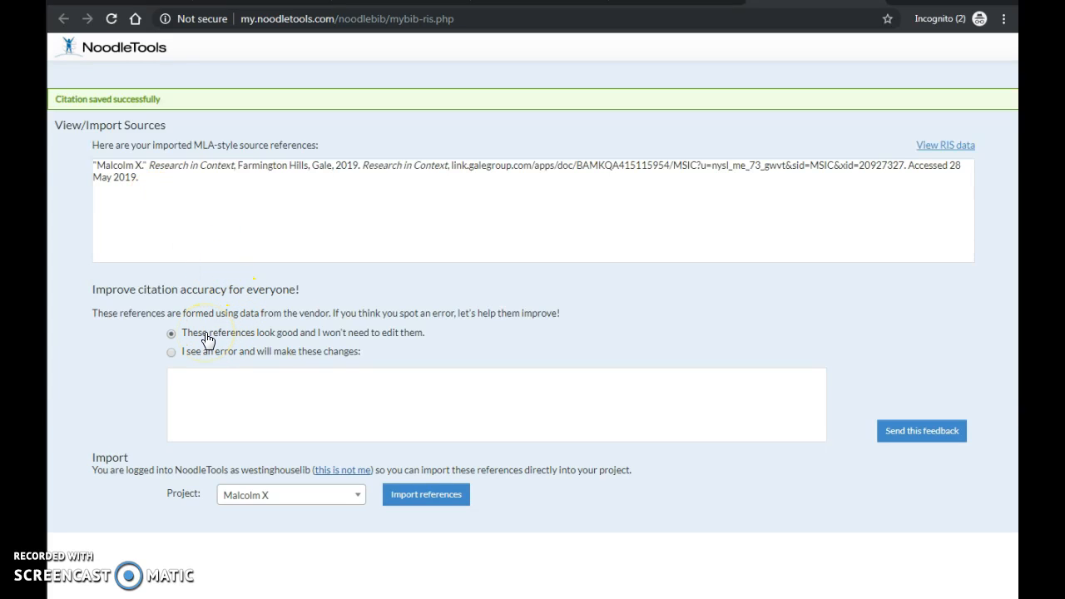
# Import the exported reference into the Malcolm X project.
pyautogui.click(286, 497)
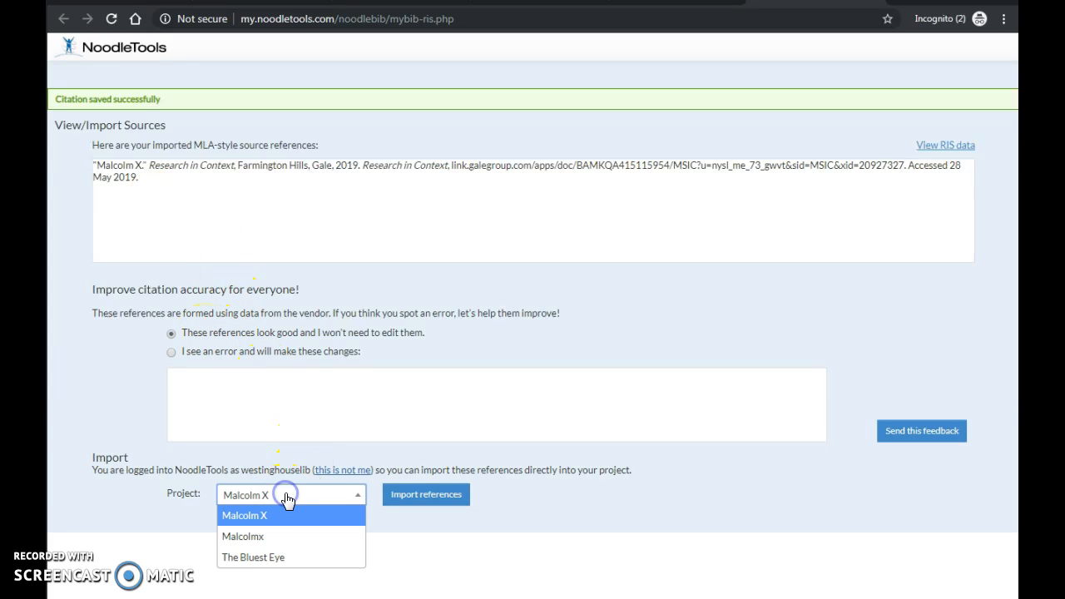
pyautogui.click(286, 498)
pyautogui.click(412, 496)
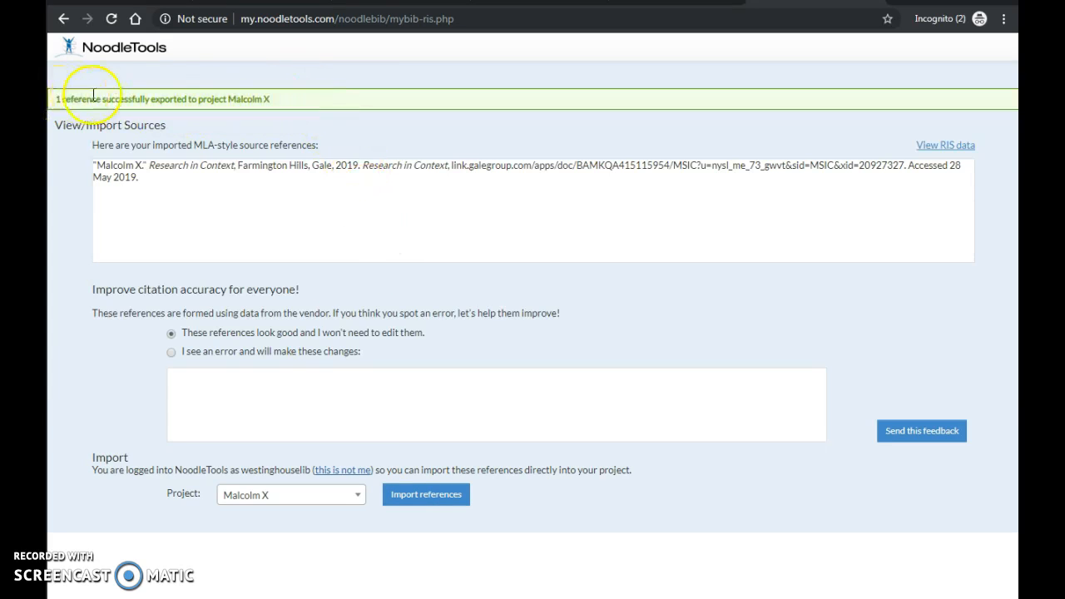
# Reload the Malcolm X project's source list and highlight "Farmington Hills" in the book citation exported from the database.
pyautogui.click(402, 1)
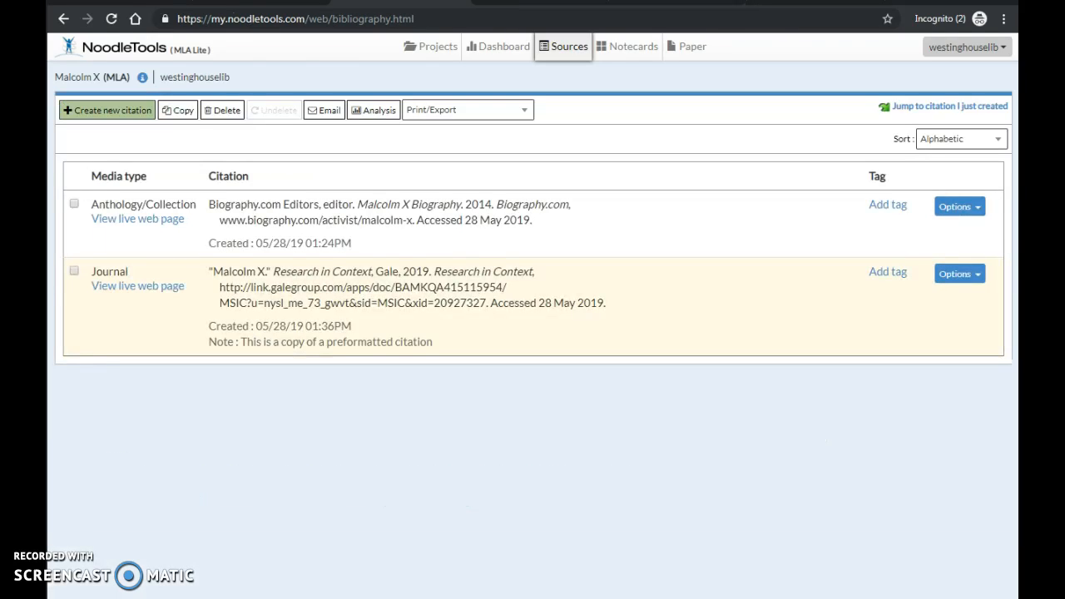
pyautogui.rightClick(398, 149)
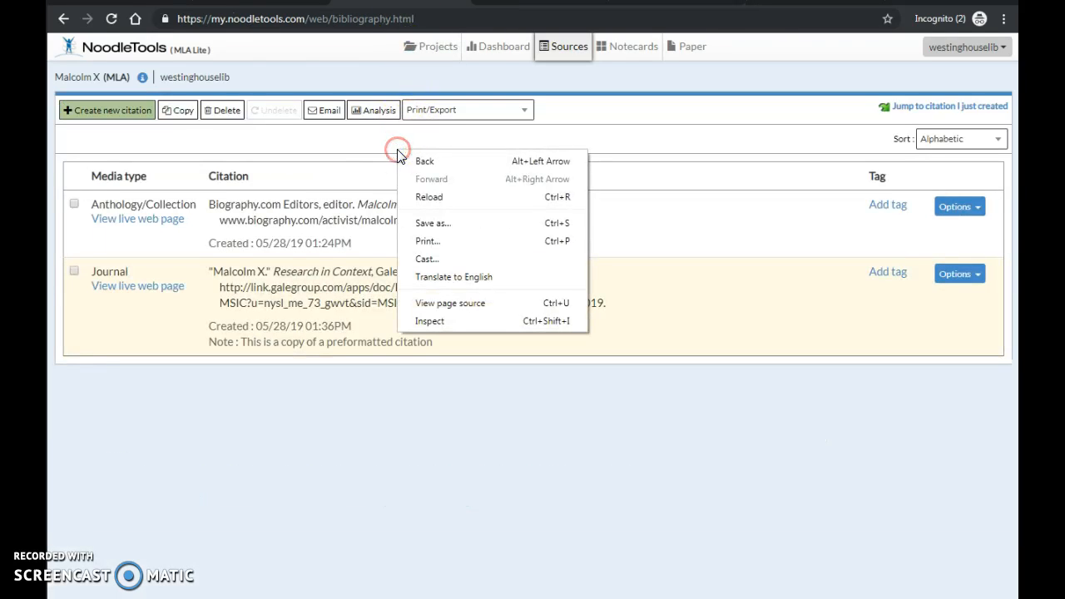
pyautogui.click(429, 196)
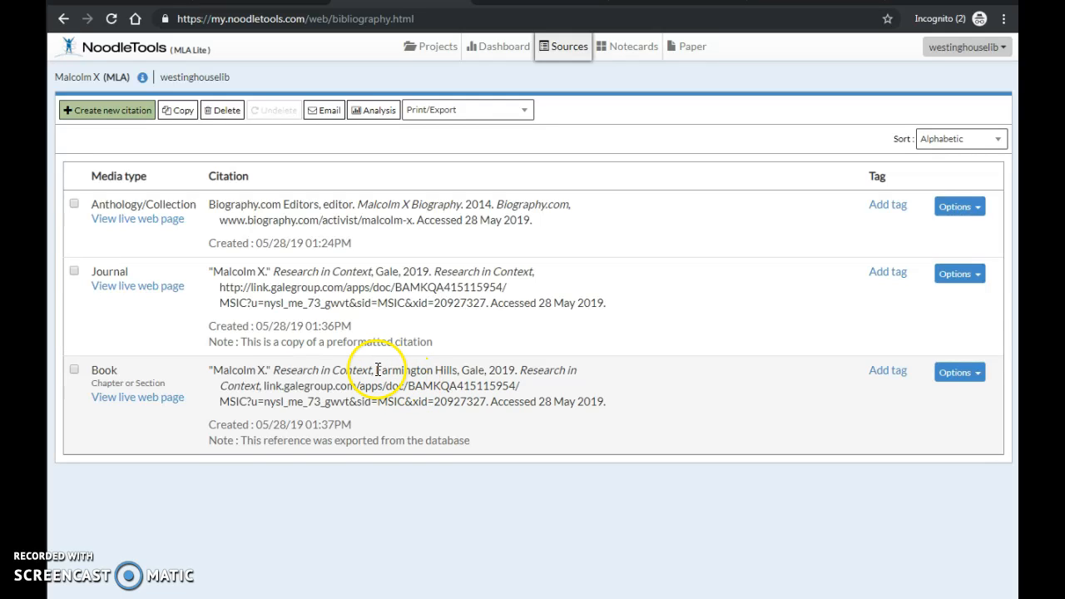
pyautogui.moveTo(376, 371); pyautogui.dragTo(389, 372)
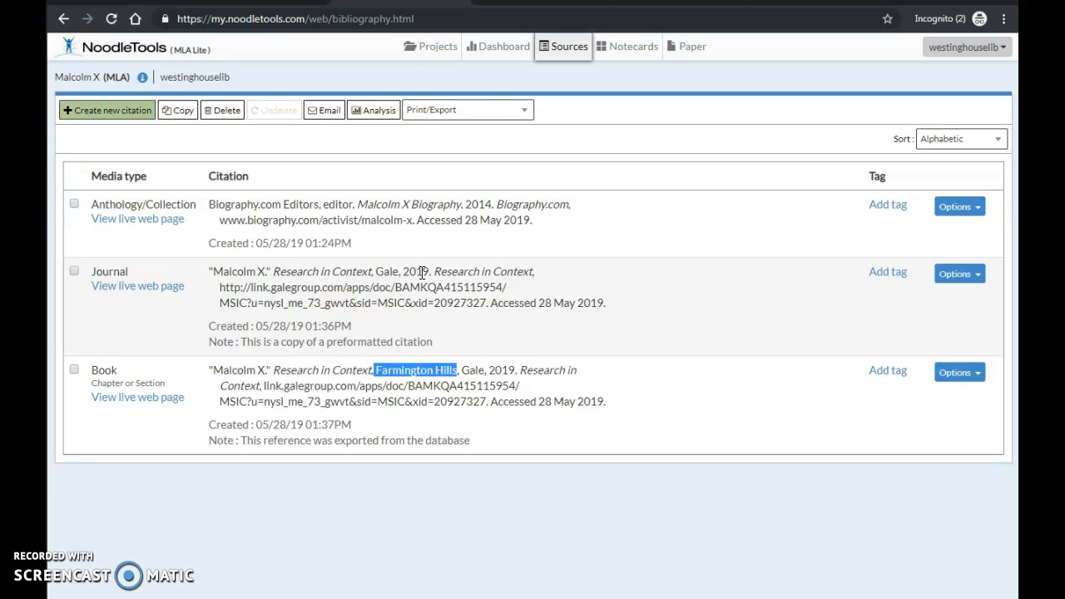
# Delete the journal entry for "Malcolm X" noted as a copy of a preformatted citation from the project's sources.
pyautogui.click(974, 279)
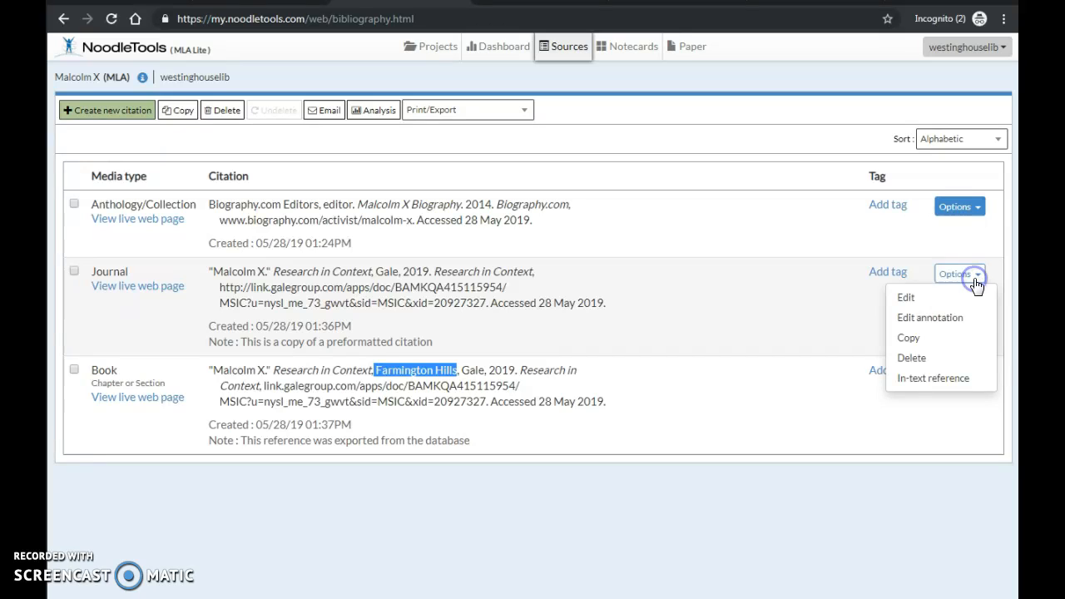
pyautogui.click(958, 361)
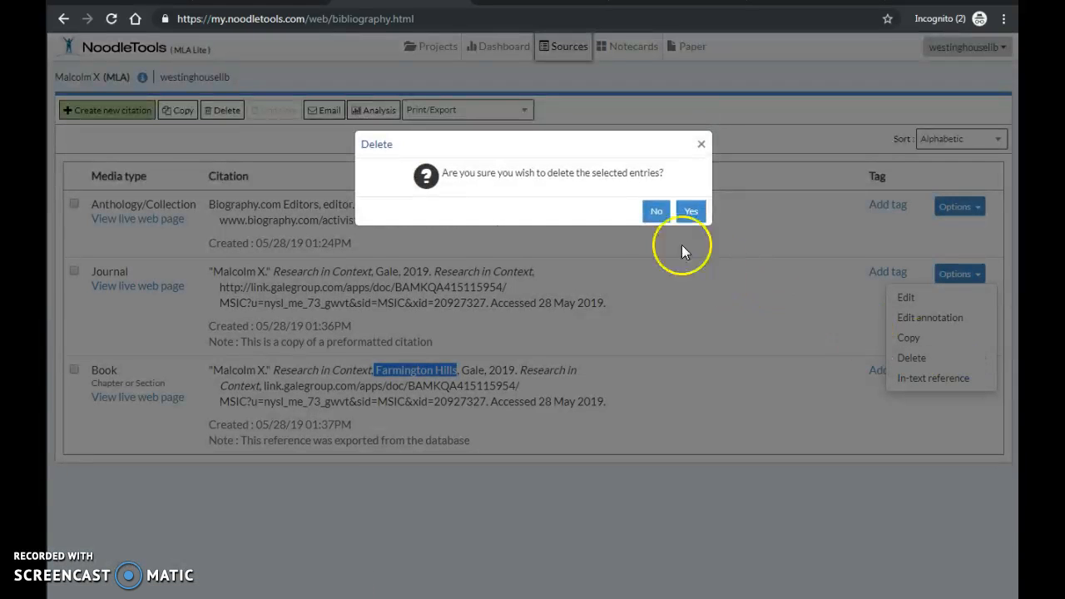
pyautogui.click(691, 211)
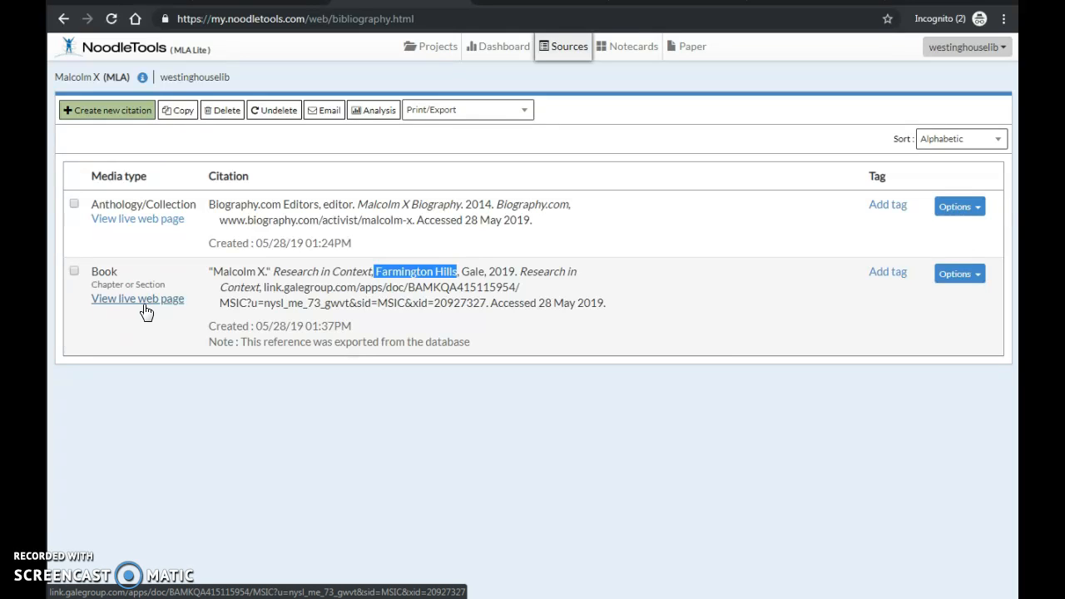
# View the live web page of the exported book citation, return to the NoodleTools source list and clear the text highlight.
pyautogui.click(146, 309)
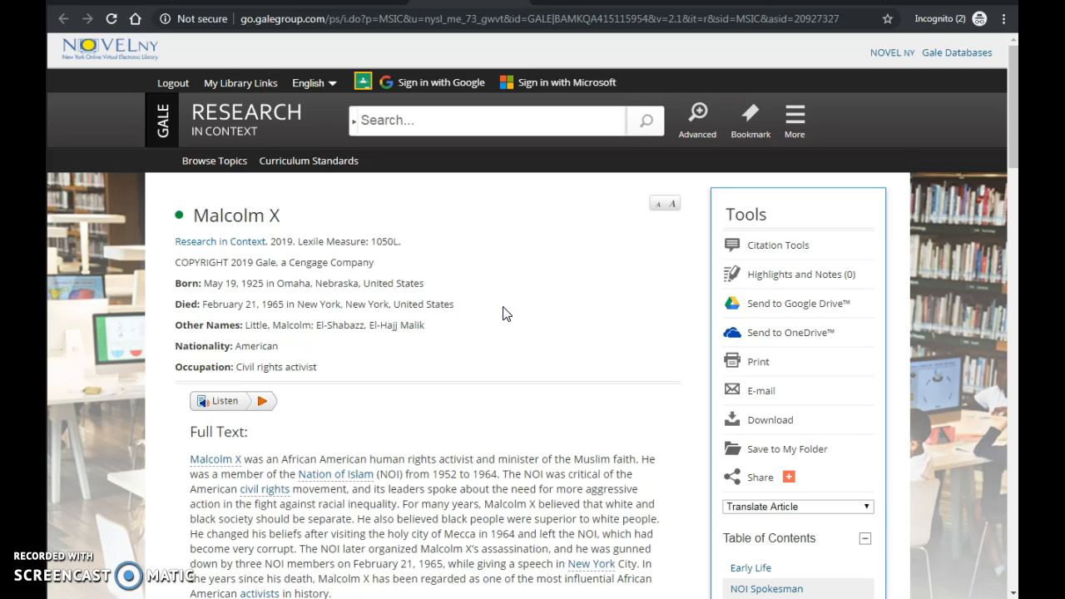
pyautogui.click(374, 1)
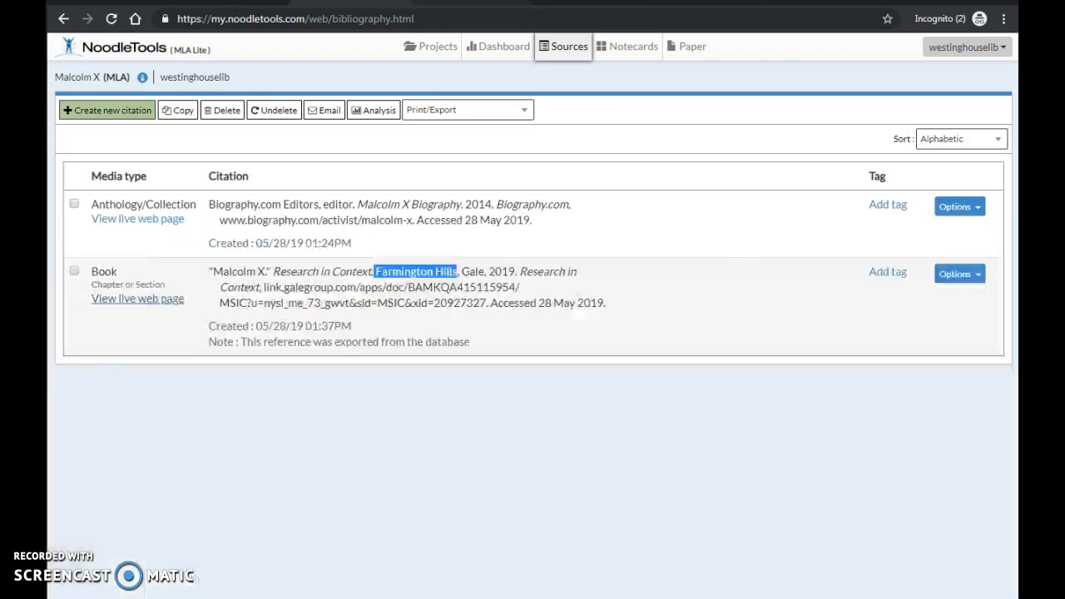
pyautogui.click(537, 401)
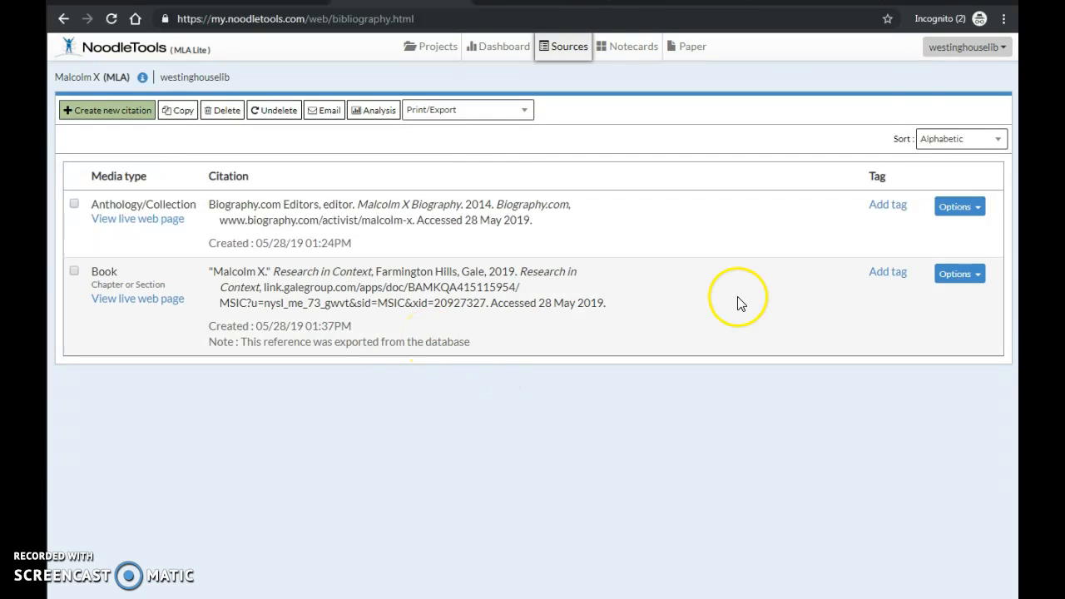
# Switch to the Google Slides presentation titled "Using NoodleTools to keep track of sources Part 2".
pyautogui.click(709, 1)
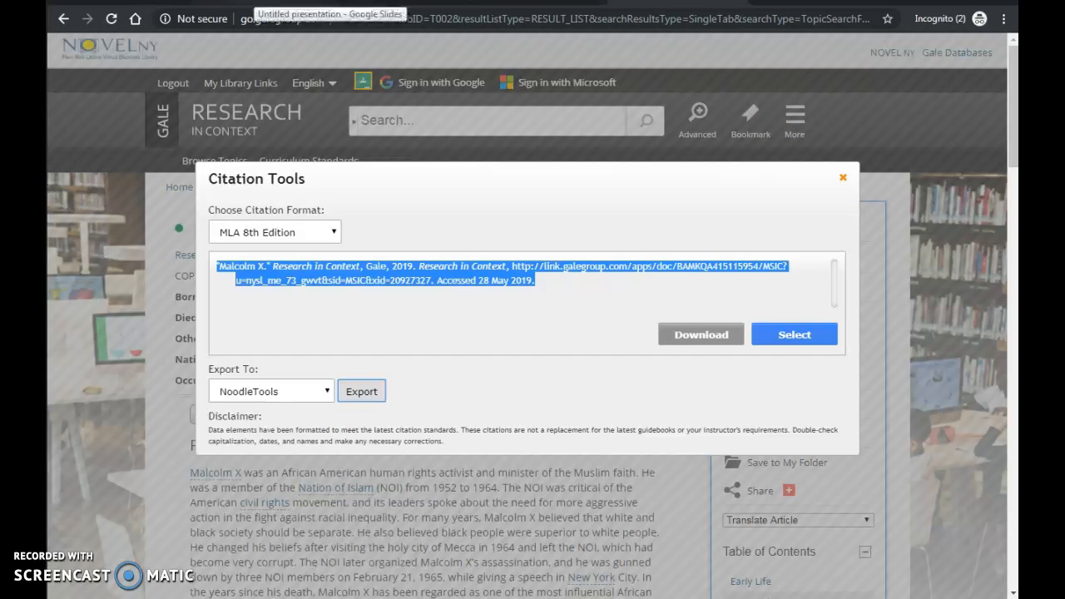
pyautogui.click(329, 5)
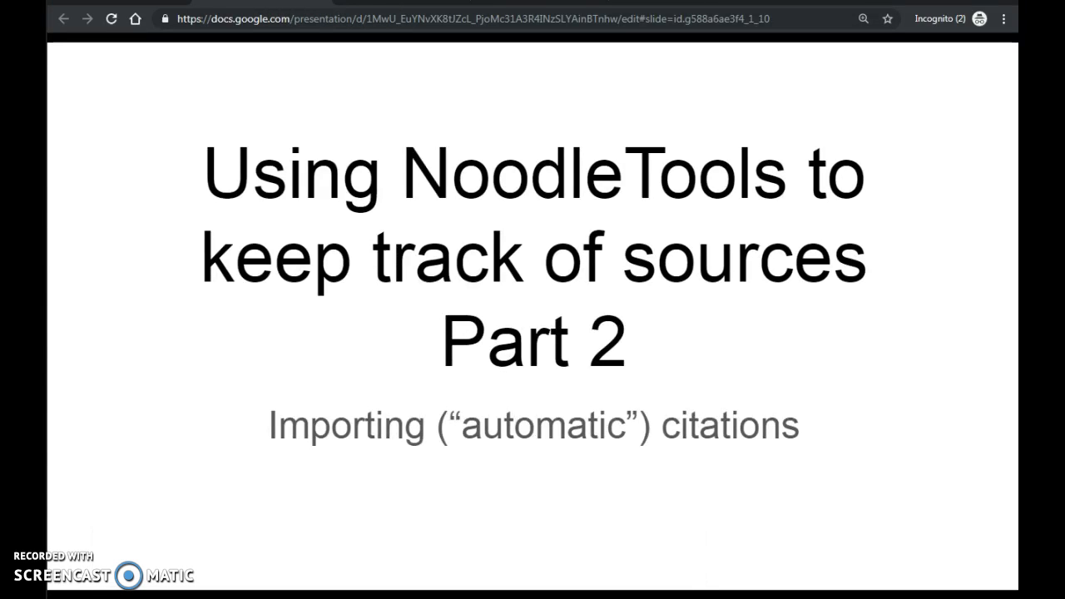